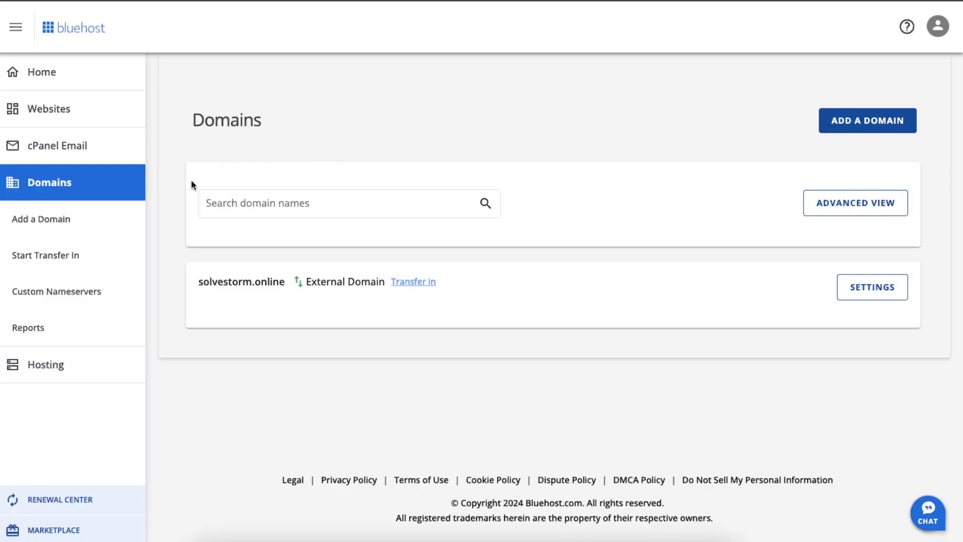
Open the solvestorm.online site's settings from the Bluehost websites list
{"action": "left_click", "coordinate": [76, 108]}
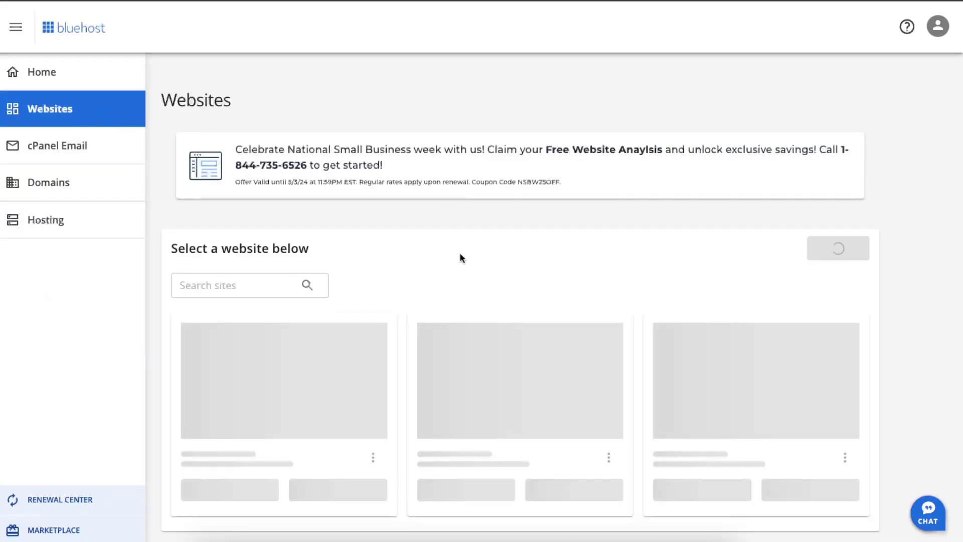
{"action": "scroll", "coordinate": [440, 227], "scroll_direction": "down", "scroll_amount": 2}
{"action": "left_click", "coordinate": [241, 408]}
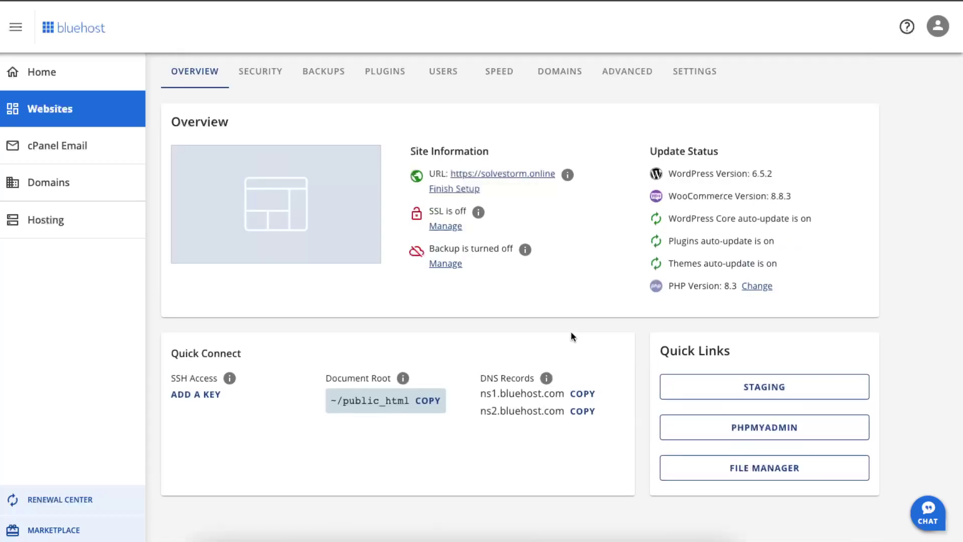
{"action": "scroll", "coordinate": [586, 281], "scroll_direction": "up", "scroll_amount": 1}
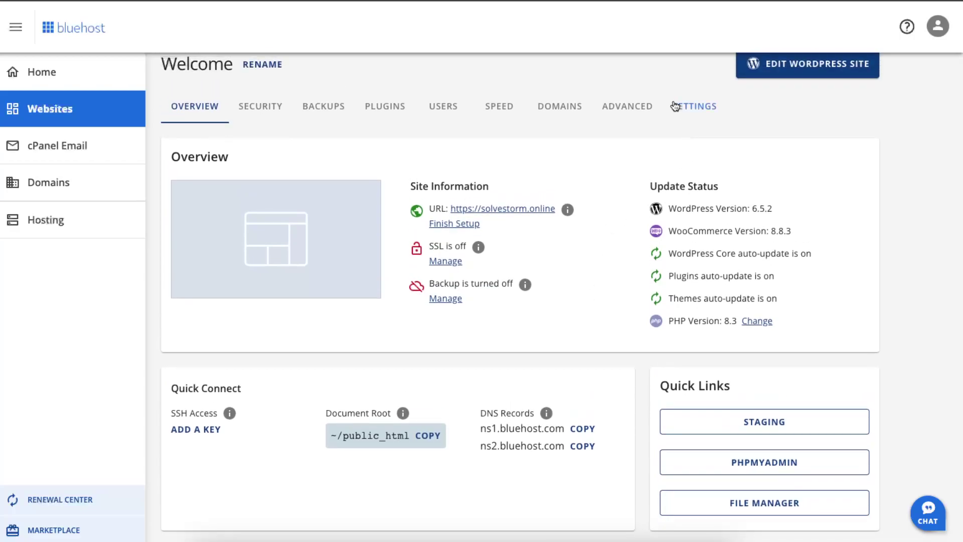
{"action": "scroll", "coordinate": [677, 105], "scroll_direction": "up", "scroll_amount": 1}
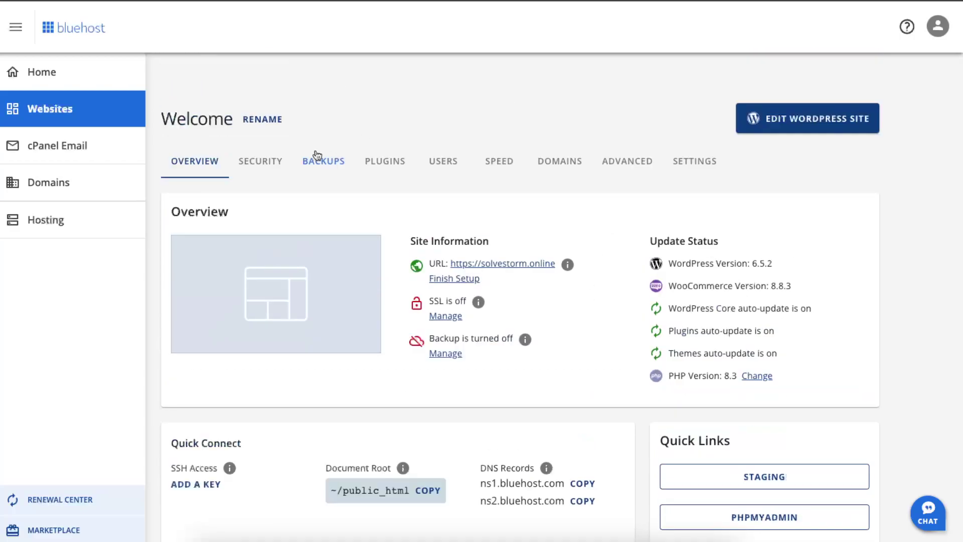
Show the site's Backups tab with the Jetpack and CodeGuard options
{"action": "left_click", "coordinate": [340, 164]}
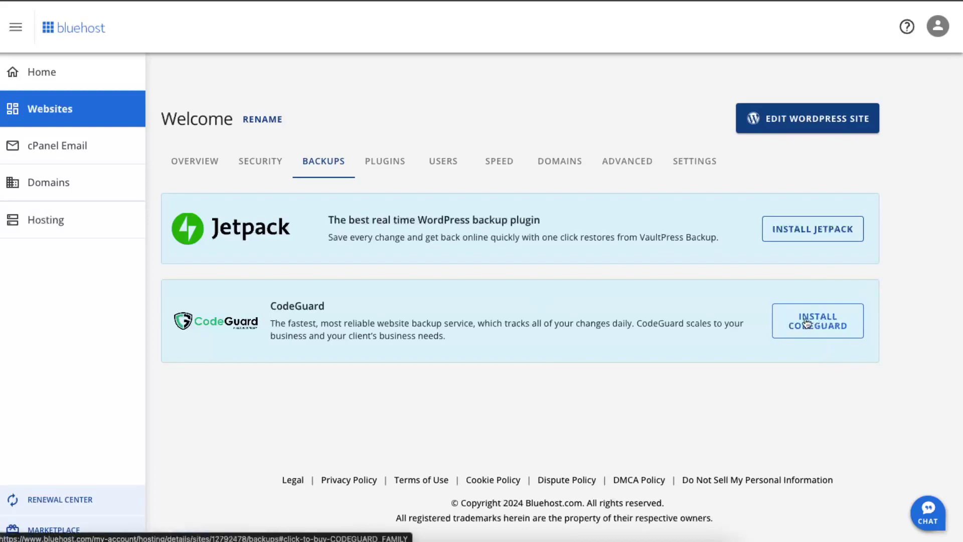
{"action": "scroll", "coordinate": [759, 414], "scroll_direction": "down", "scroll_amount": 1}
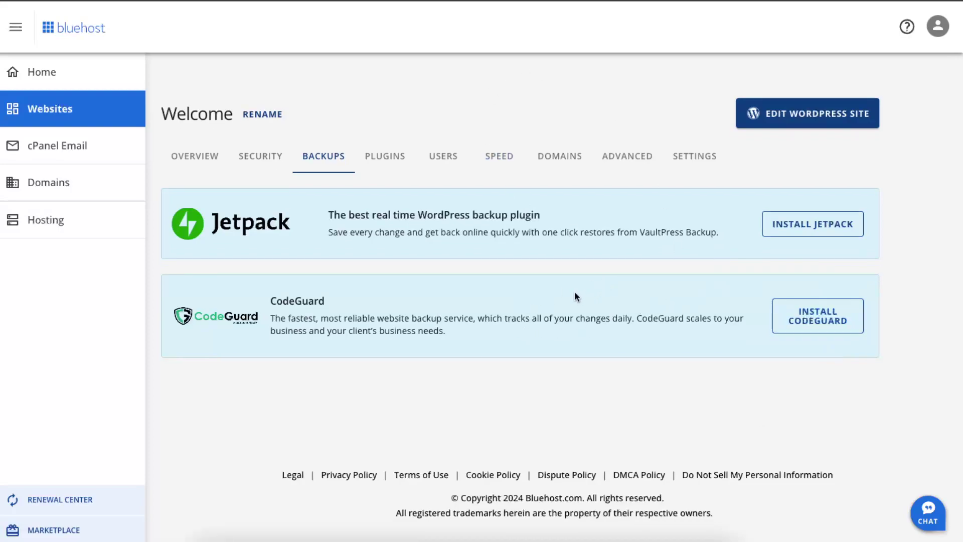
Open cPanel File Manager from the Advanced tab and save its Preferences
{"action": "left_click", "coordinate": [627, 156]}
{"action": "scroll", "coordinate": [604, 265], "scroll_direction": "down", "scroll_amount": 1}
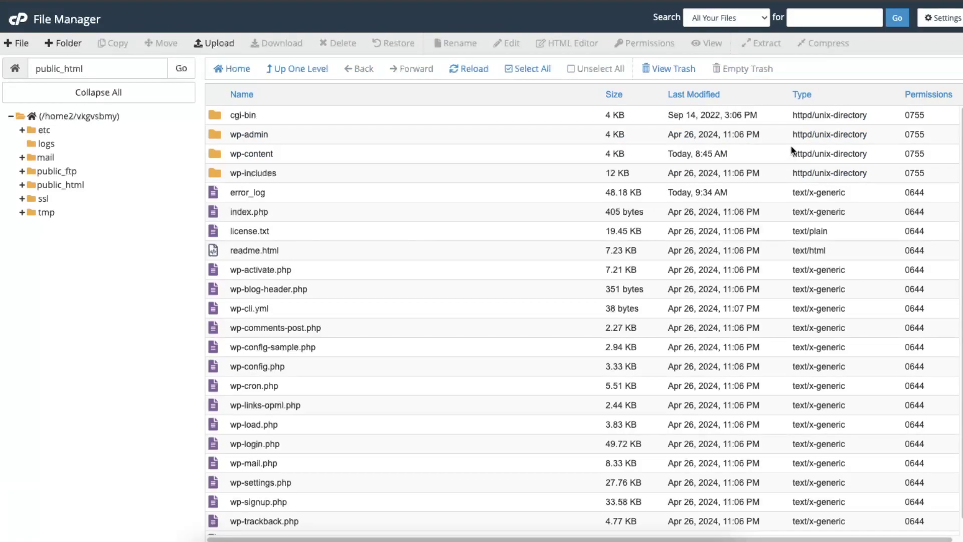
{"action": "left_click", "coordinate": [941, 18]}
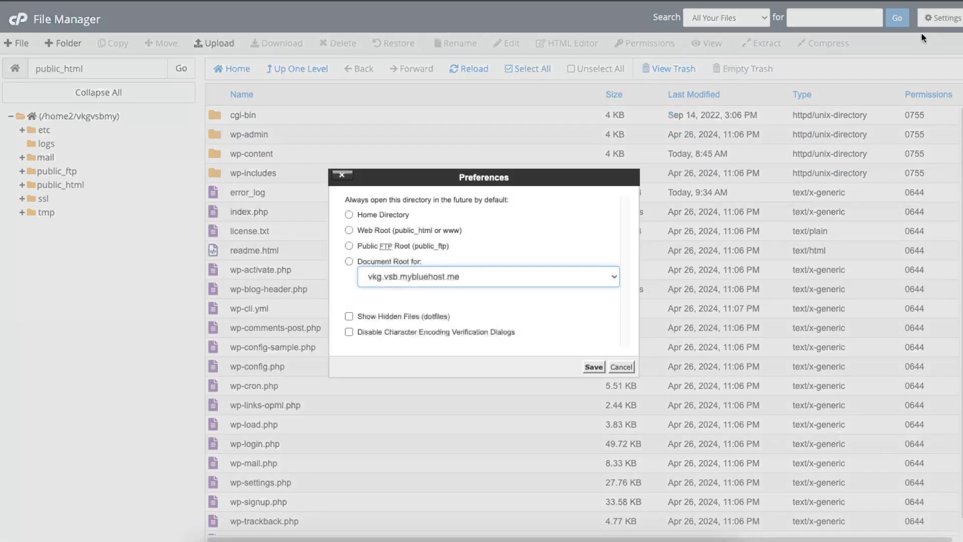
{"action": "left_click", "coordinate": [594, 368]}
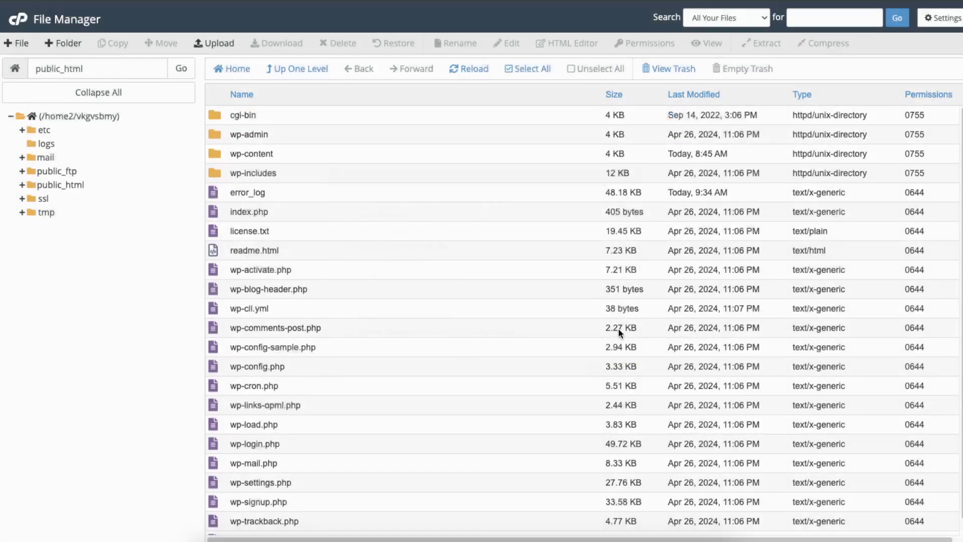
Inspect the actions for wp-config.php without choosing one, then select error_log
{"action": "left_click", "coordinate": [257, 351]}
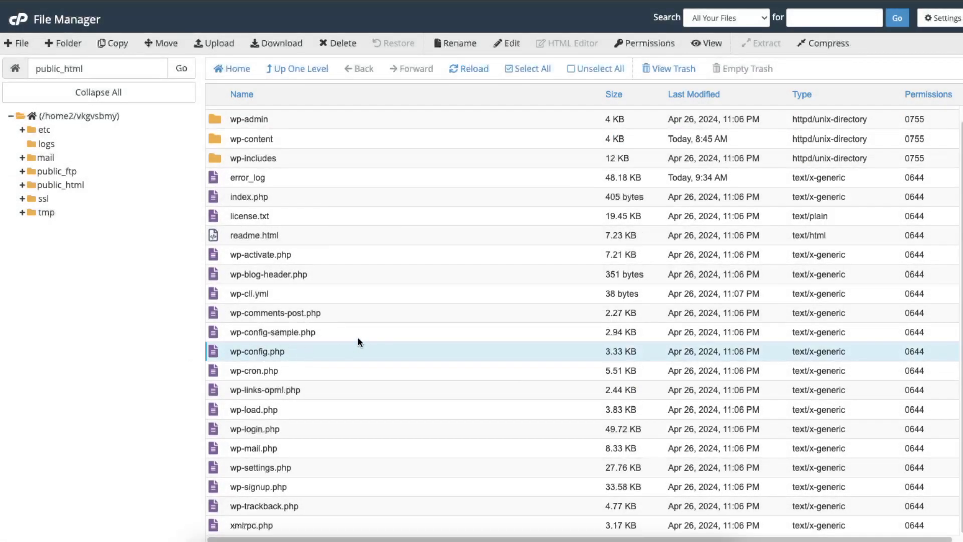
{"action": "right_click", "coordinate": [271, 350]}
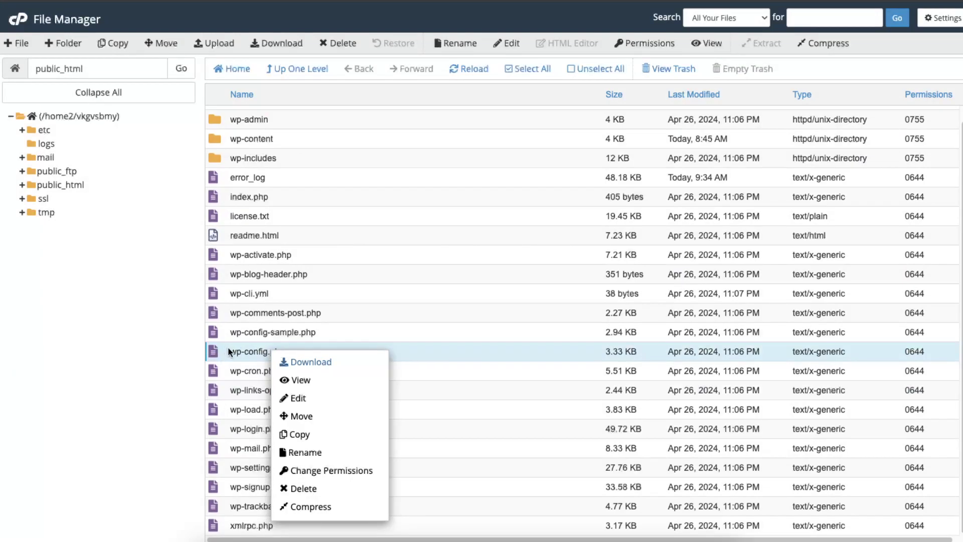
{"action": "left_click", "coordinate": [126, 362]}
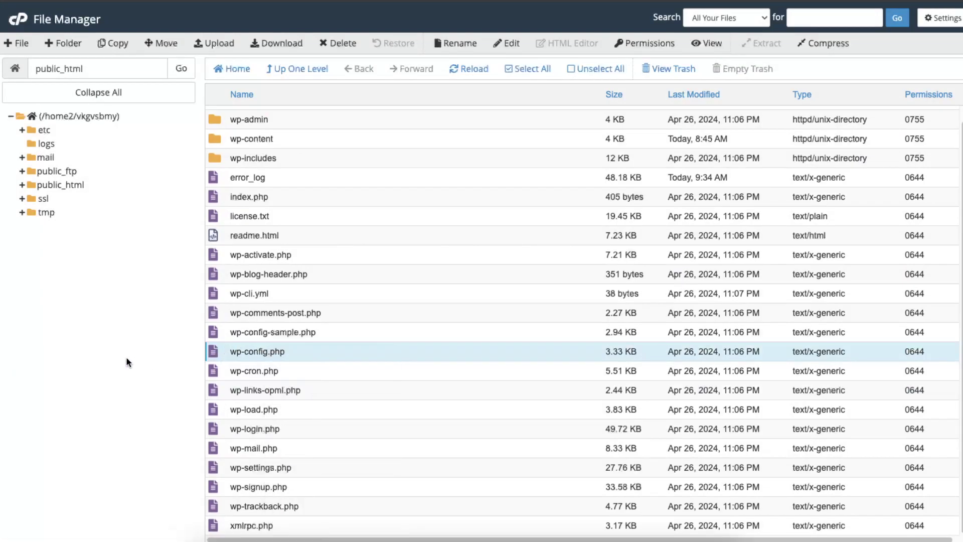
{"action": "scroll", "coordinate": [301, 204], "scroll_direction": "up", "scroll_amount": 1}
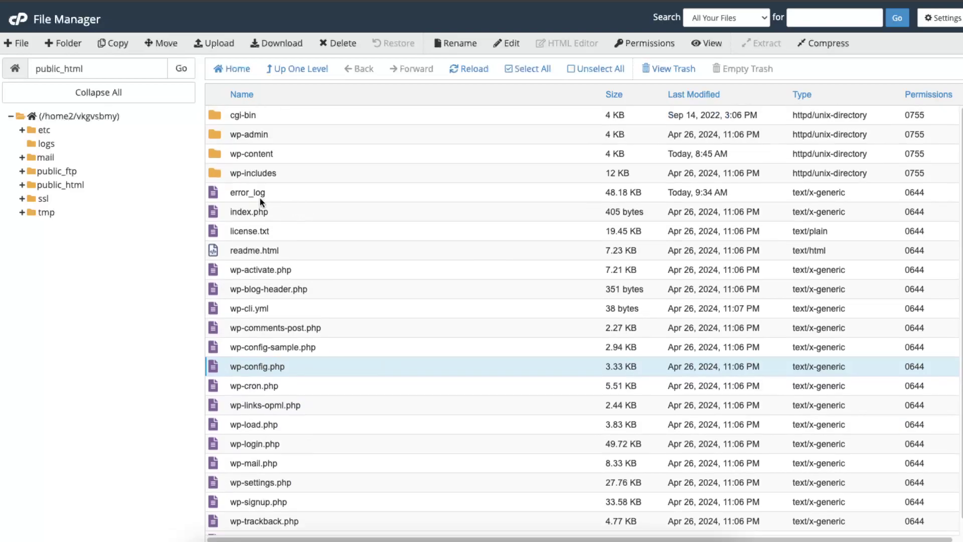
{"action": "left_click", "coordinate": [249, 195]}
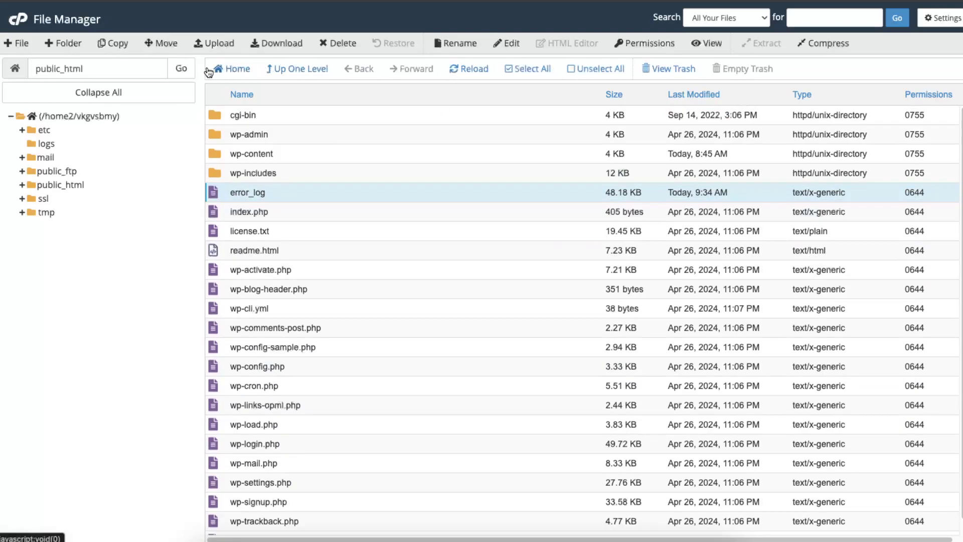
Select all files, check the actions for the selection and error_log, then select only index.php
{"action": "left_click", "coordinate": [527, 69]}
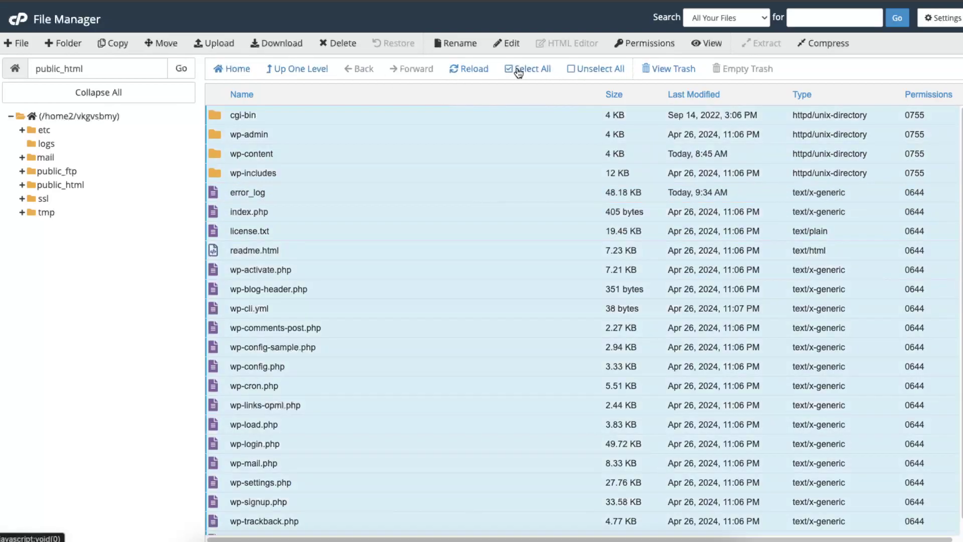
{"action": "right_click", "coordinate": [369, 162]}
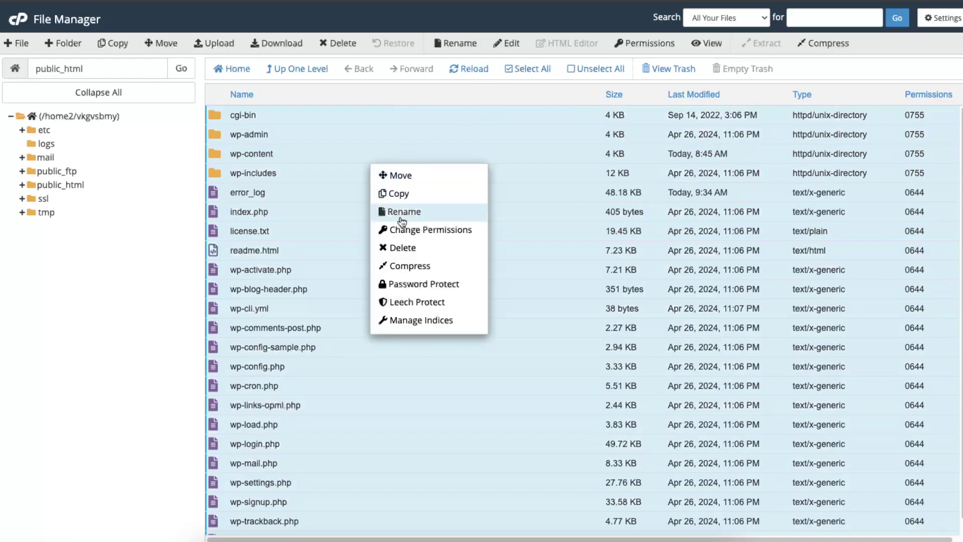
{"action": "left_click", "coordinate": [404, 118]}
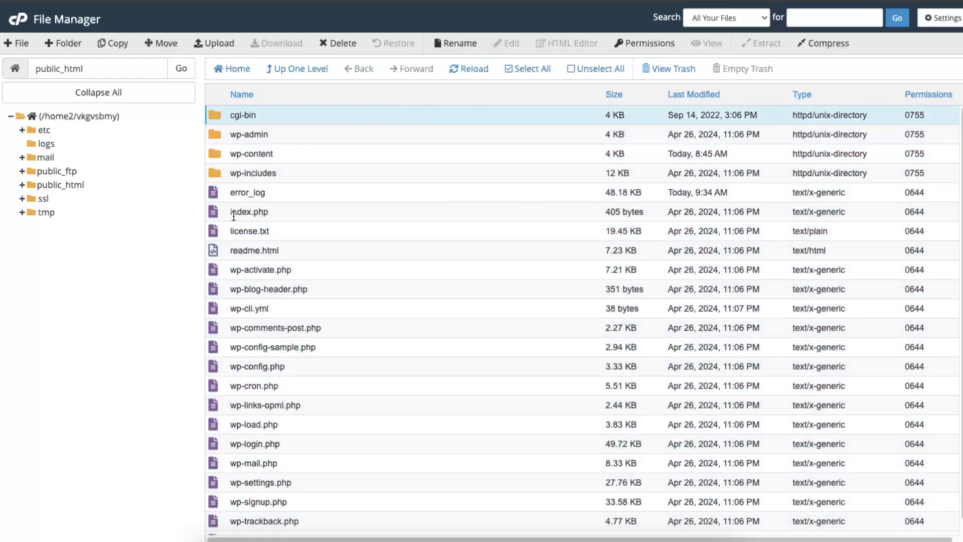
{"action": "left_click", "coordinate": [235, 175]}
{"action": "right_click", "coordinate": [239, 195]}
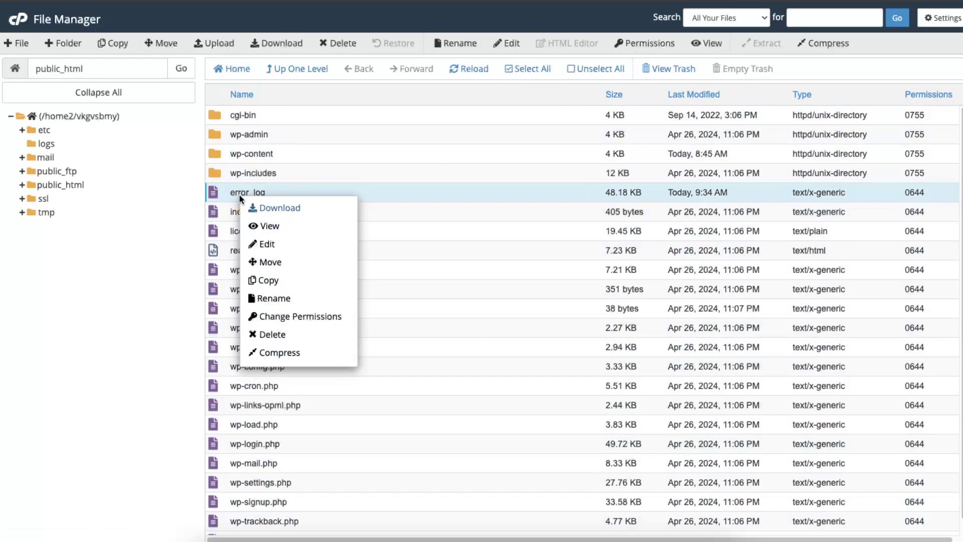
{"action": "left_click", "coordinate": [523, 213]}
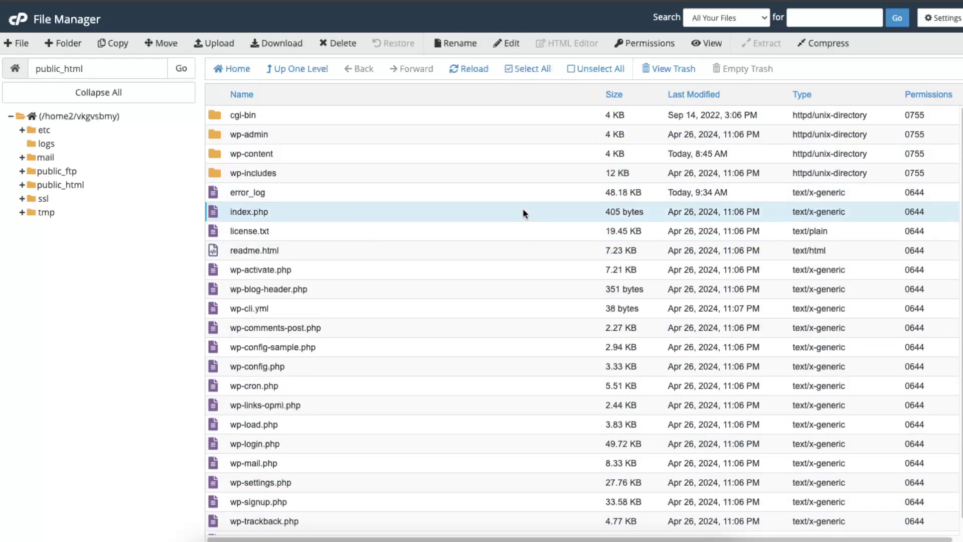